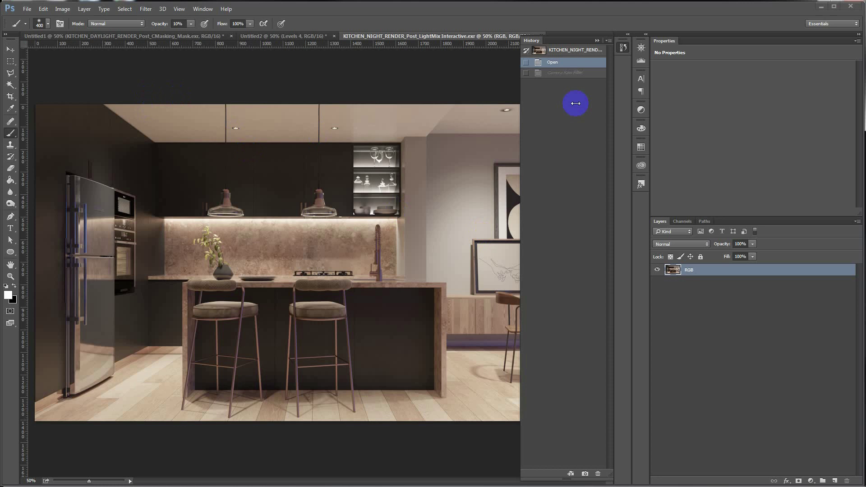
Collapse the History panel to widen the canvas and open the Filter menu.
click(597, 40)
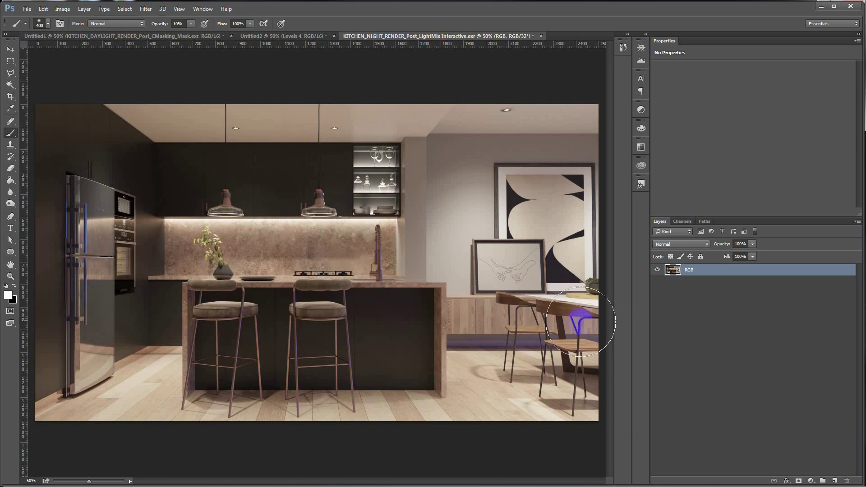
click(146, 11)
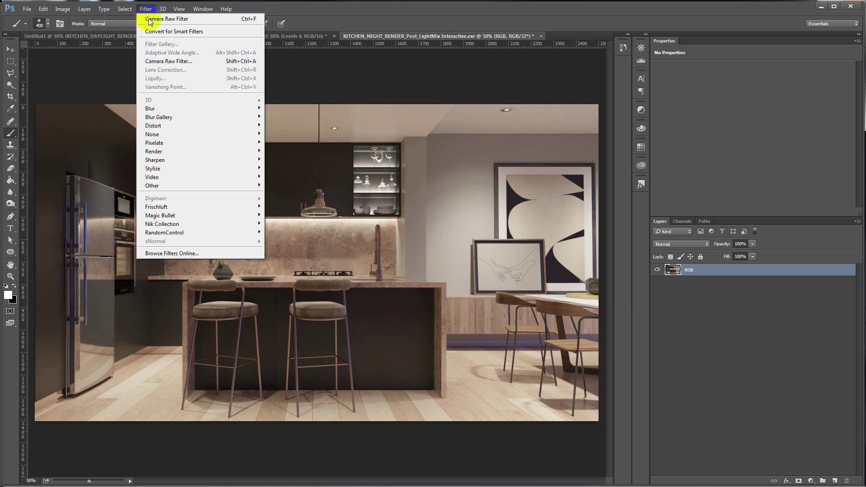
Preview the kitchen render in the Camera Raw Filter, then cancel without applying changes.
click(163, 58)
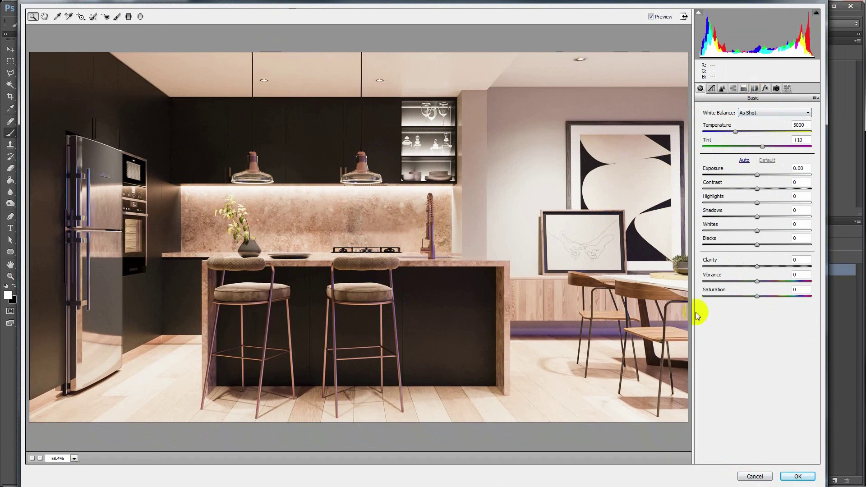
click(753, 475)
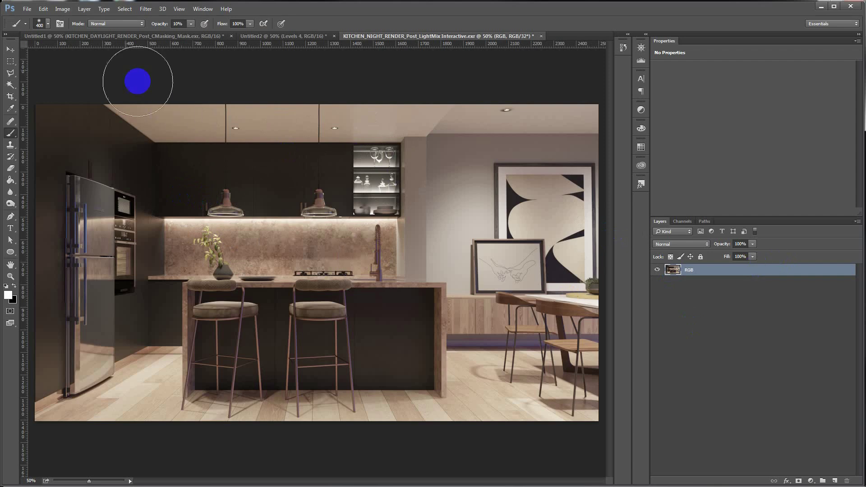
Convert the RGB layer to a Smart Object and drop the document from 32-bit to 16-bit without merging.
right_click(682, 269)
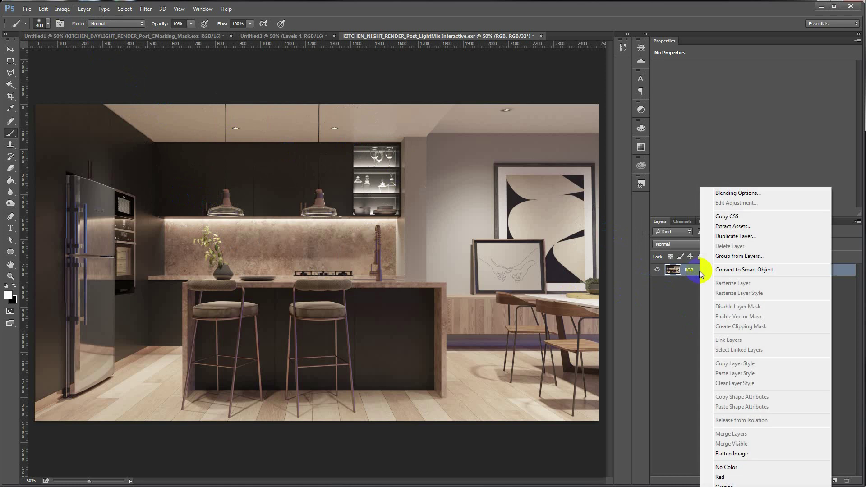
click(727, 270)
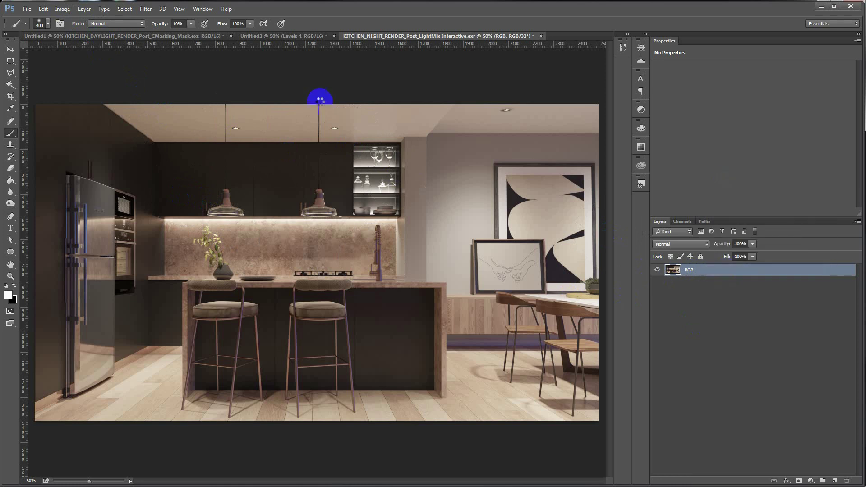
click(54, 9)
click(166, 103)
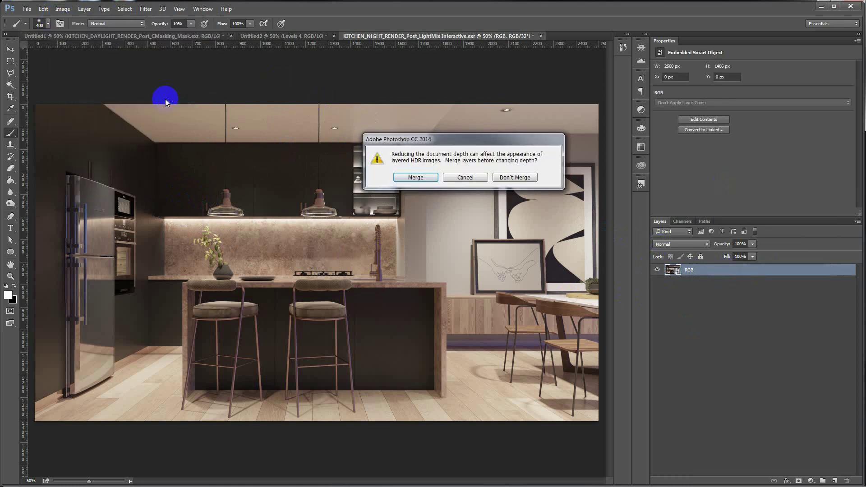
click(508, 177)
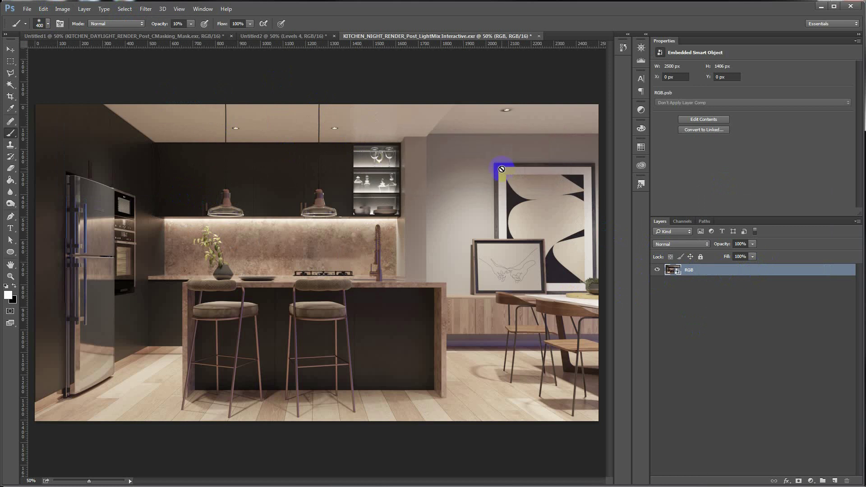
Open Camera Raw on the smart object, try Auto white balance, then return to As Shot.
click(146, 9)
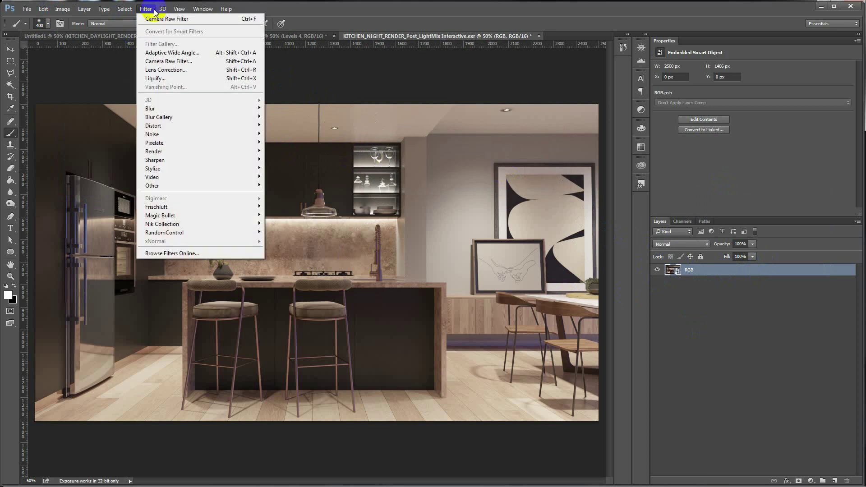
click(155, 62)
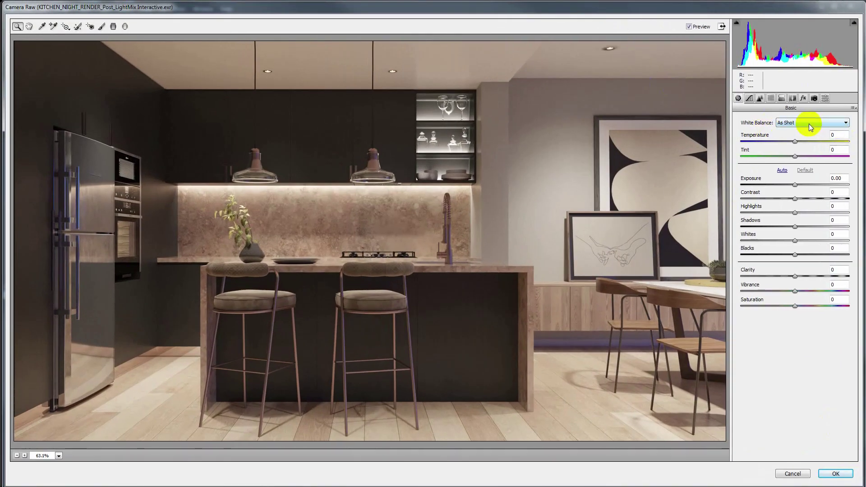
click(808, 124)
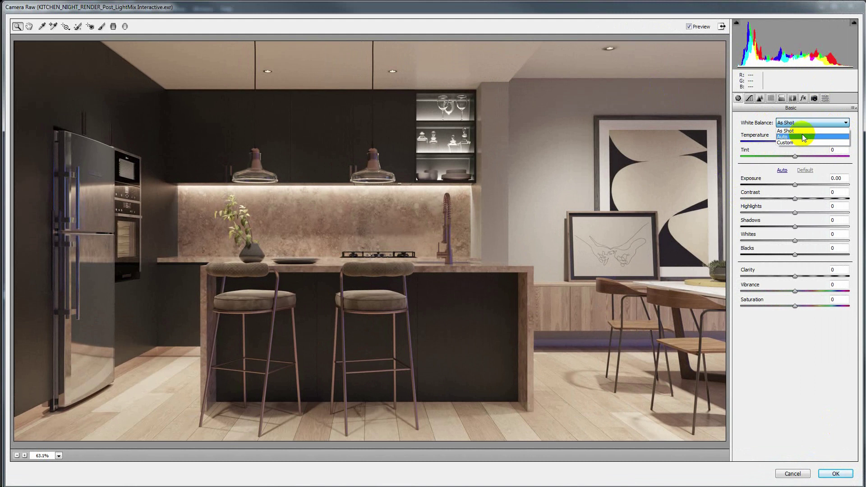
click(801, 136)
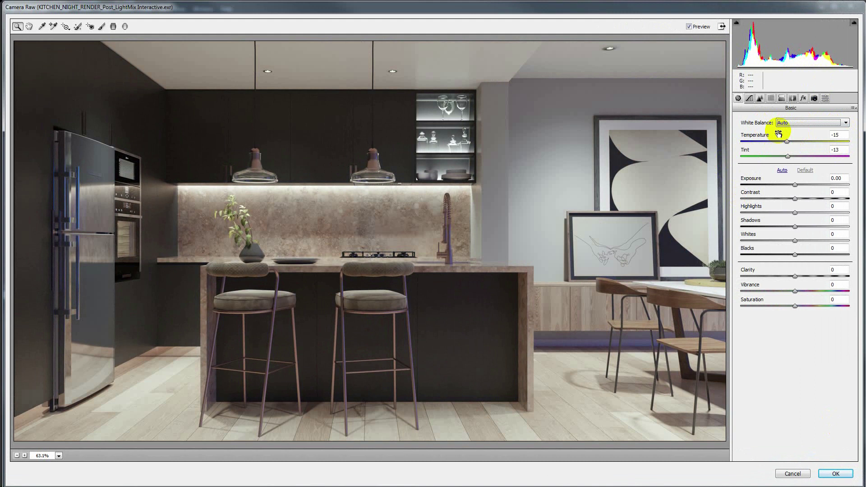
click(794, 122)
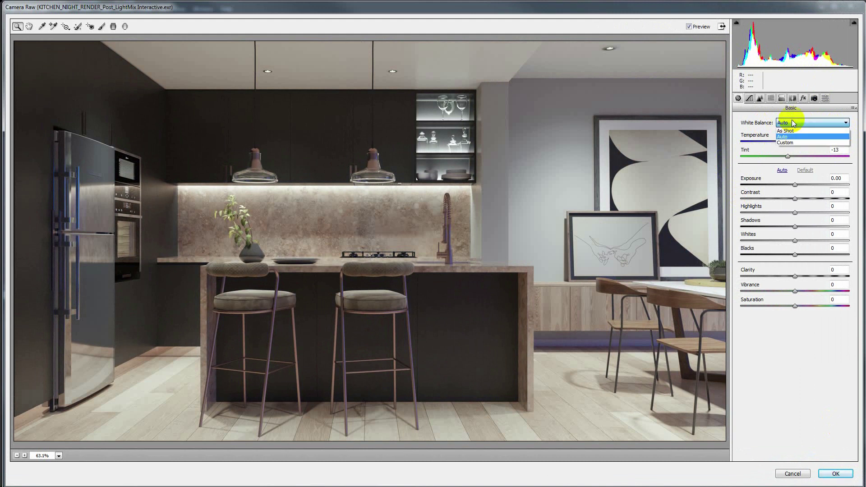
click(789, 143)
click(794, 122)
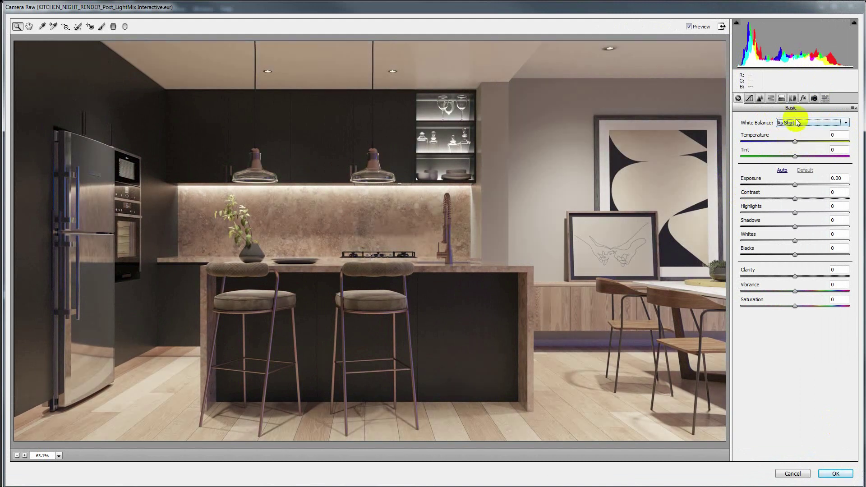
click(794, 142)
Set Temperature to -6 and Tint to 0, reset Exposure to 0.00, and test Contrast.
drag(794, 143, 792, 143)
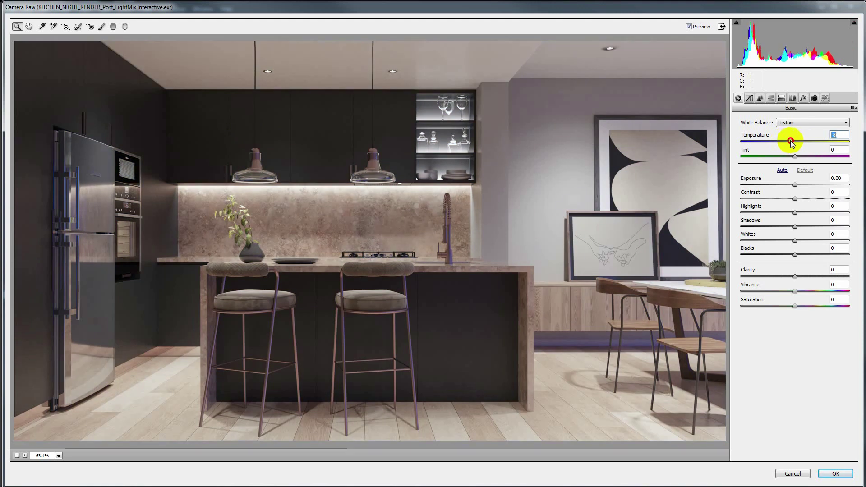
mouse_move(789, 143)
mouse_down()
mouse_move(791, 156)
mouse_move(821, 156)
mouse_move(783, 156)
mouse_move(817, 155)
mouse_up()
text(0)
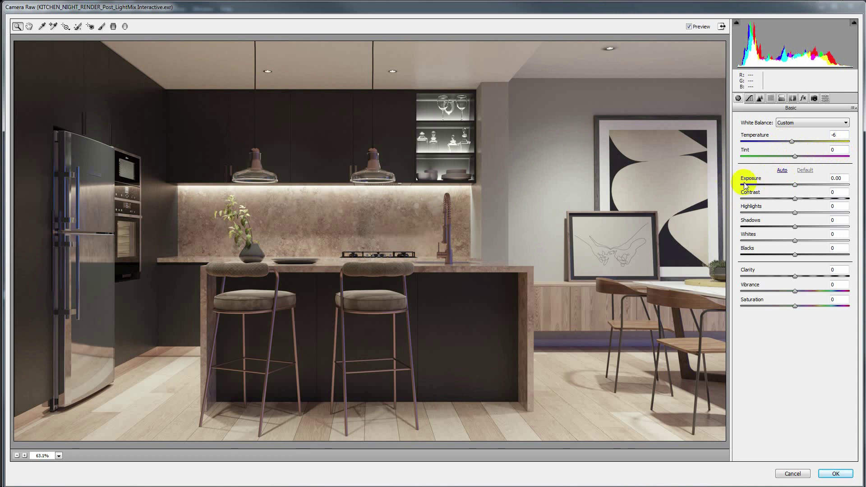
mouse_move(795, 185)
mouse_down()
mouse_move(806, 185)
mouse_move(798, 185)
mouse_up()
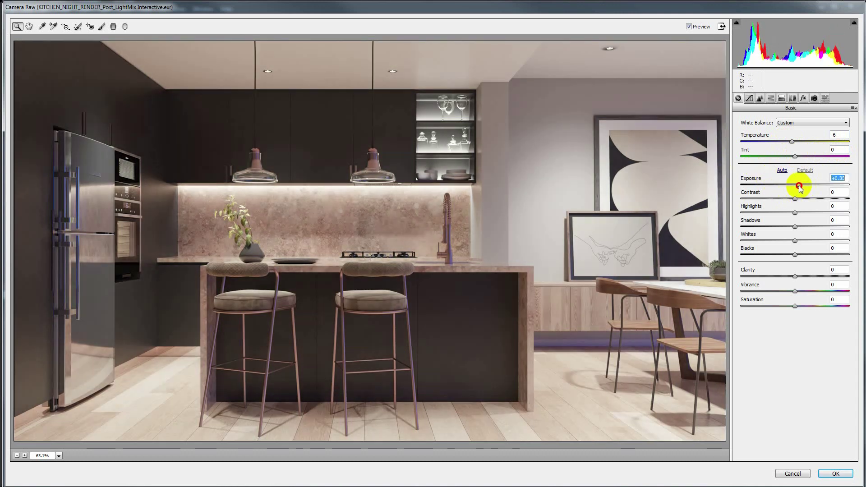
double_click(843, 178)
text(0)
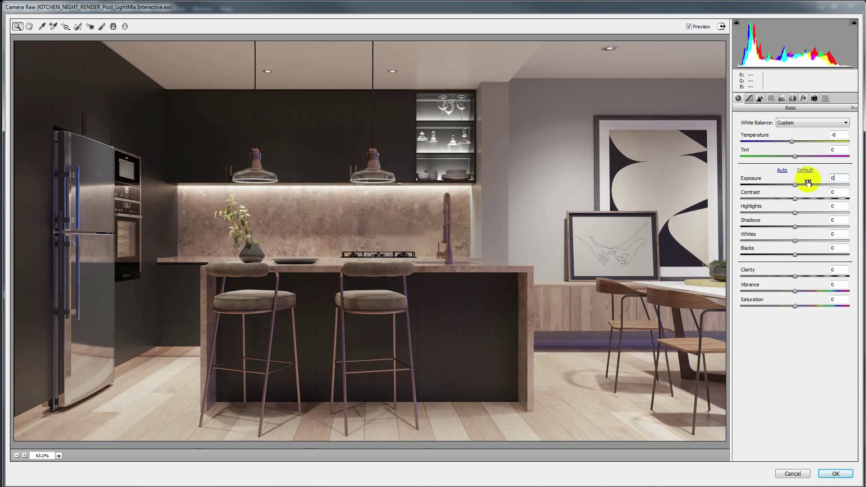
mouse_move(795, 198)
mouse_down()
mouse_move(817, 198)
mouse_move(783, 197)
mouse_move(794, 201)
mouse_up()
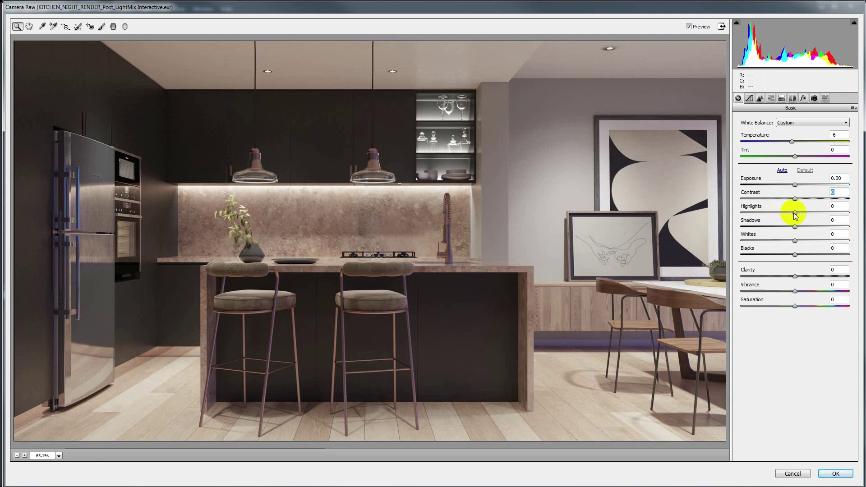
Set Highlights +16, Shadows +51 and Blacks -37, then toggle Preview to compare.
mouse_move(794, 213)
mouse_down()
mouse_move(831, 211)
mouse_move(802, 213)
mouse_up()
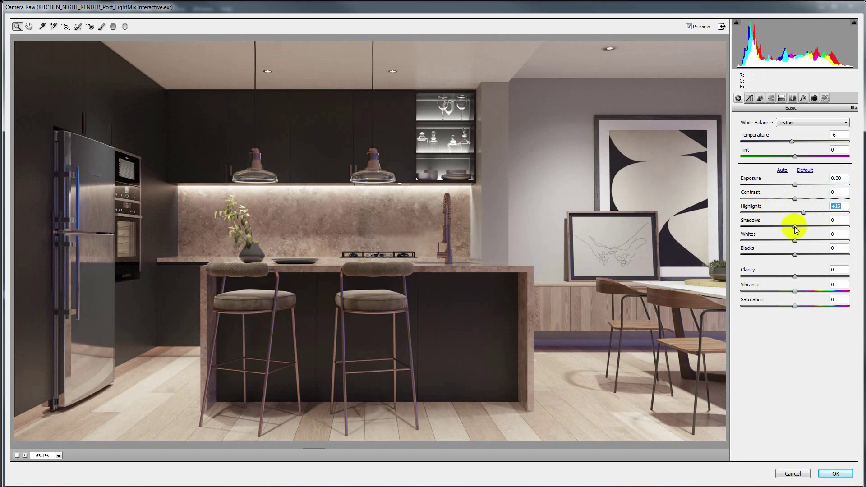
drag(795, 228, 822, 227)
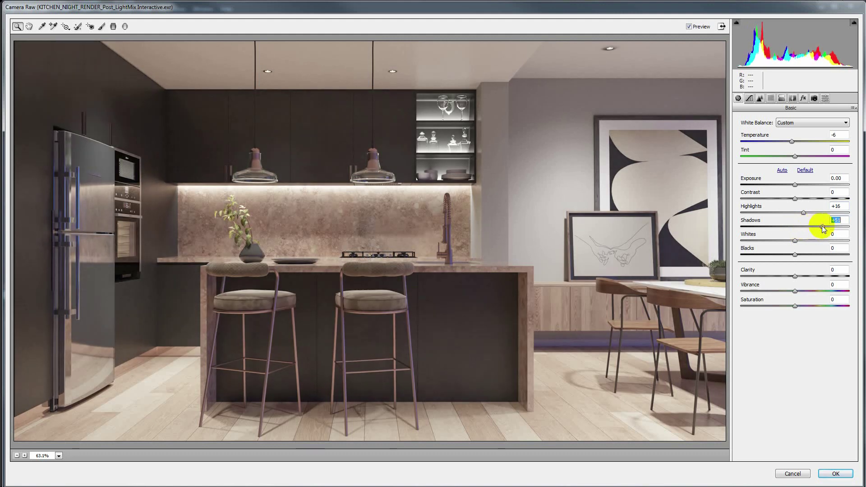
mouse_move(795, 255)
mouse_down()
mouse_move(810, 255)
mouse_move(756, 256)
mouse_move(775, 255)
mouse_up()
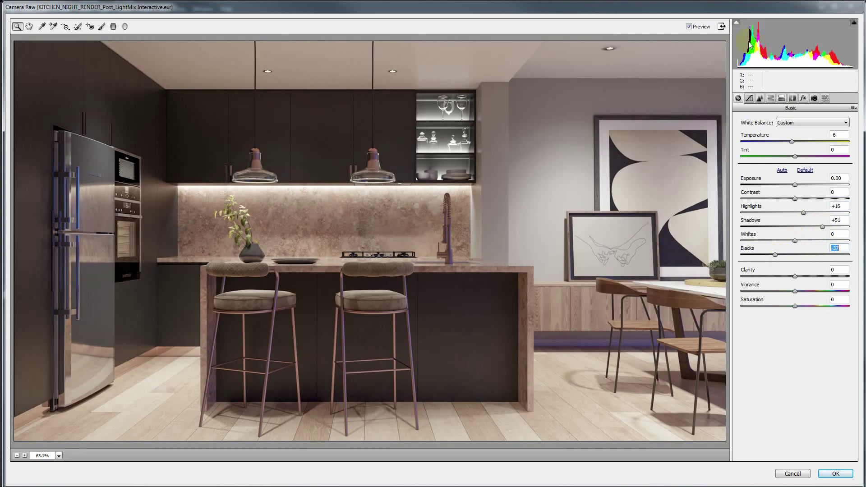
click(688, 27)
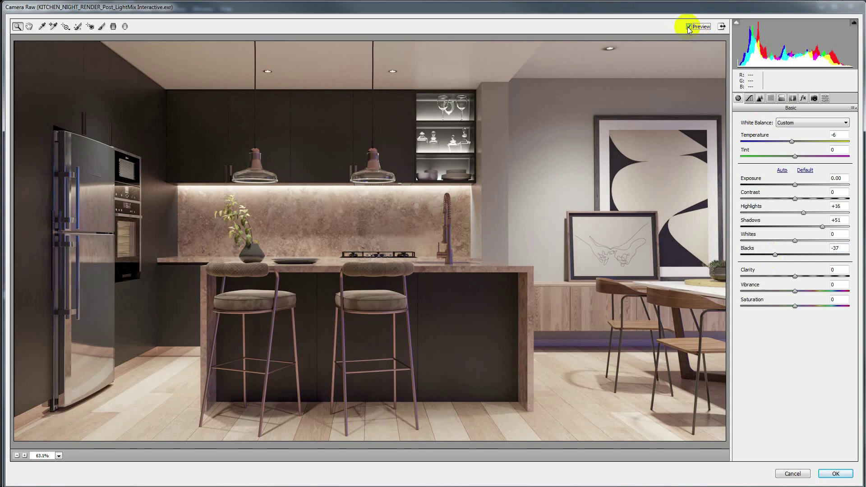
With Preview back on, set Clarity to +6 at 100% zoom and Vibrance to +28.
click(687, 27)
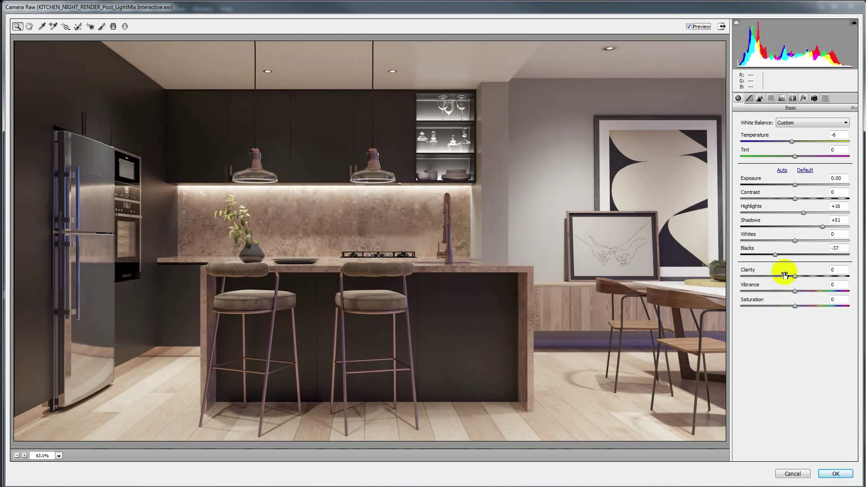
mouse_move(795, 242)
mouse_down()
mouse_move(835, 241)
mouse_move(761, 239)
mouse_move(797, 243)
mouse_up()
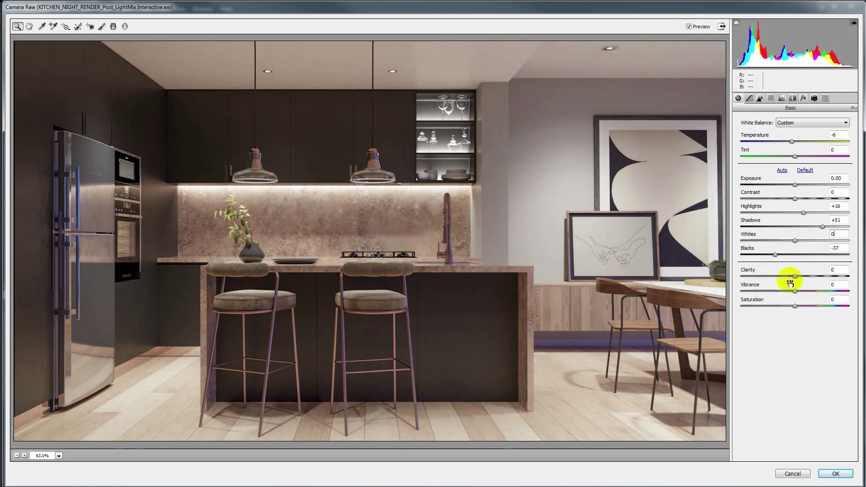
drag(796, 277, 822, 277)
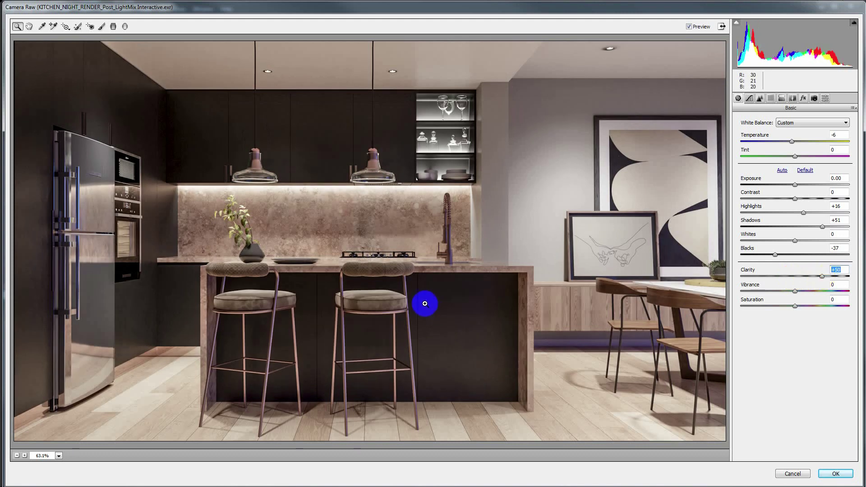
click(391, 273)
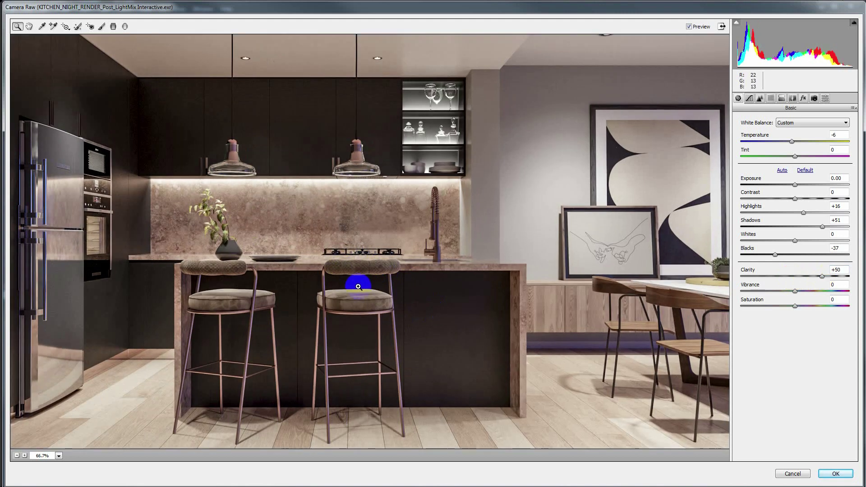
click(363, 270)
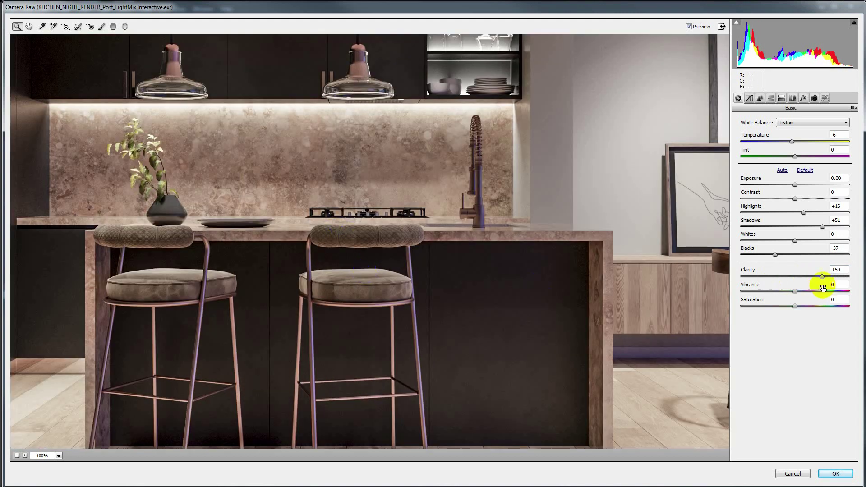
mouse_move(822, 276)
mouse_down()
mouse_move(750, 276)
mouse_move(820, 281)
mouse_move(811, 276)
mouse_up()
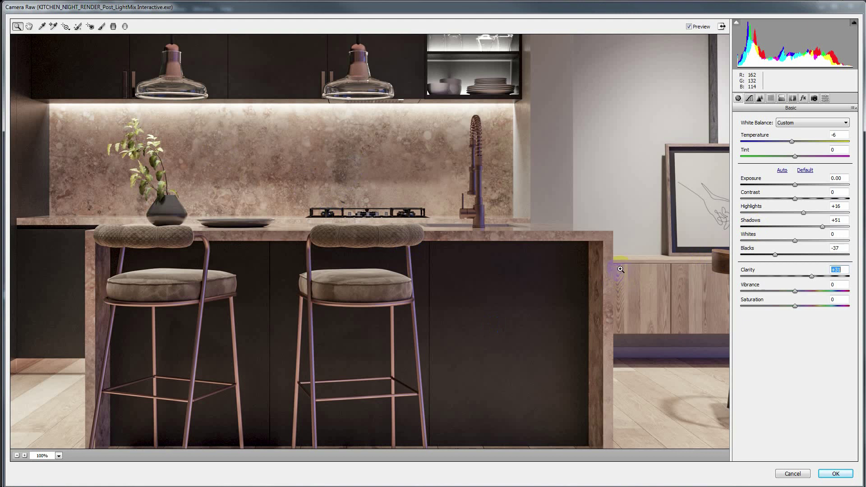
drag(811, 275, 798, 276)
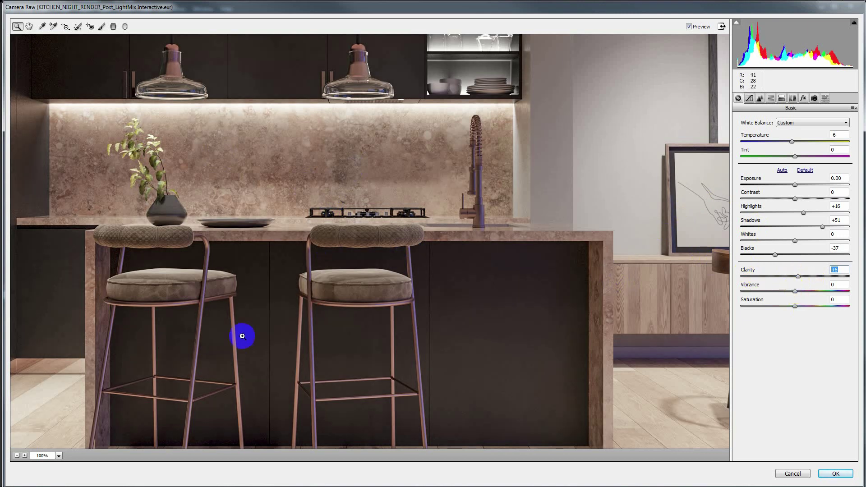
click(17, 455)
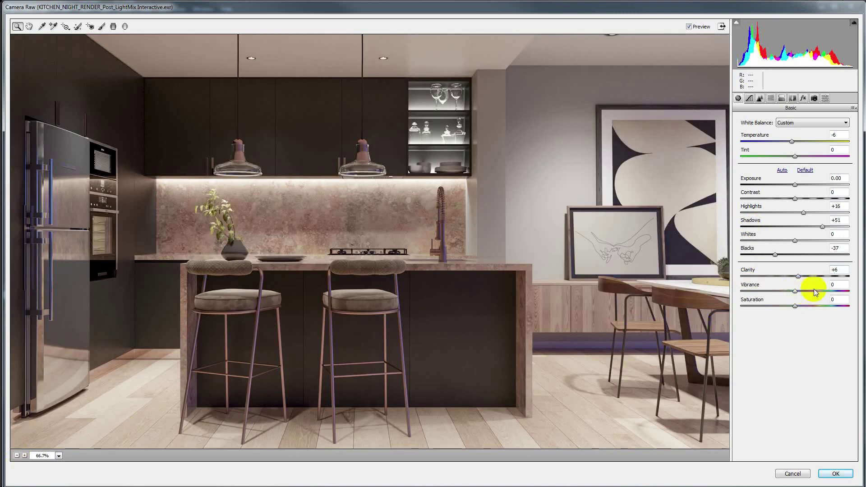
mouse_move(795, 291)
mouse_down()
mouse_move(810, 290)
mouse_move(791, 307)
mouse_up()
Set the parametric tone curve to Highlights +6, Lights +11 and Darks +23.
click(749, 98)
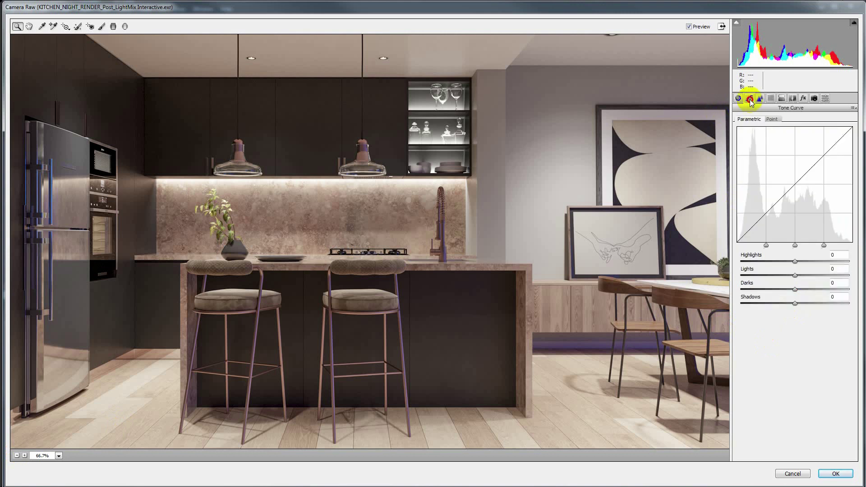
mouse_move(794, 262)
mouse_down()
mouse_move(834, 261)
mouse_move(794, 262)
mouse_up()
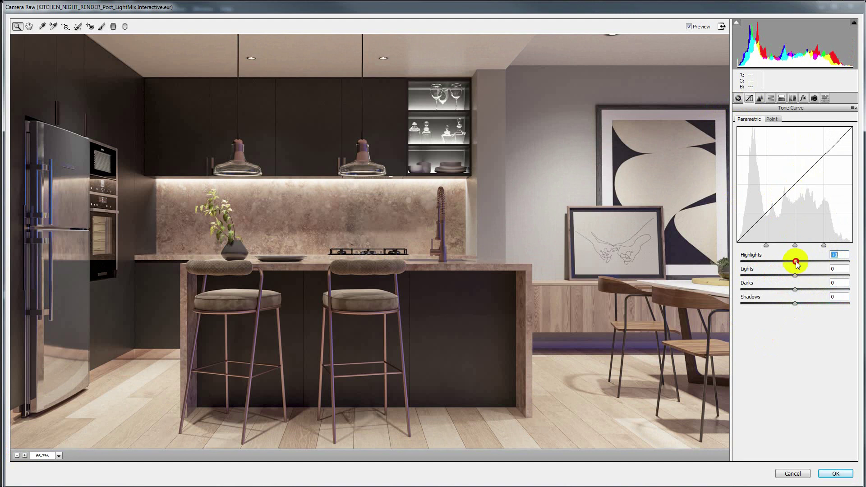
mouse_move(796, 263)
mouse_down()
mouse_move(807, 275)
mouse_move(783, 290)
mouse_move(807, 289)
mouse_move(776, 302)
mouse_move(791, 304)
mouse_up()
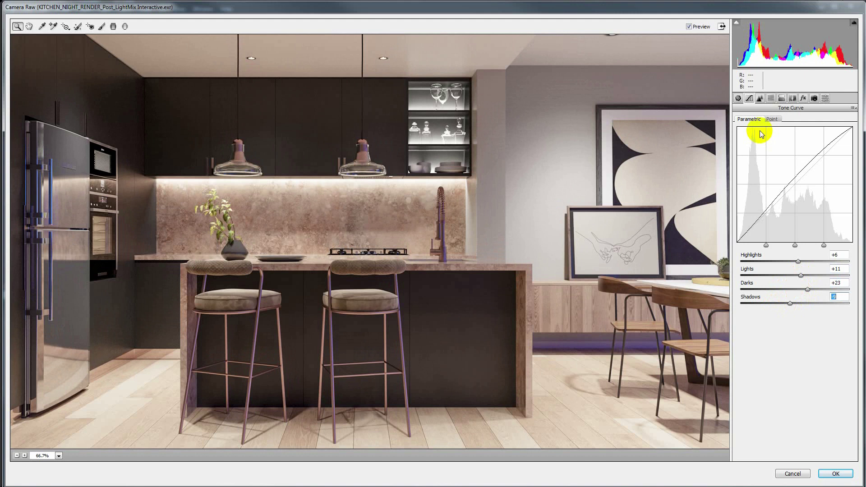
click(759, 99)
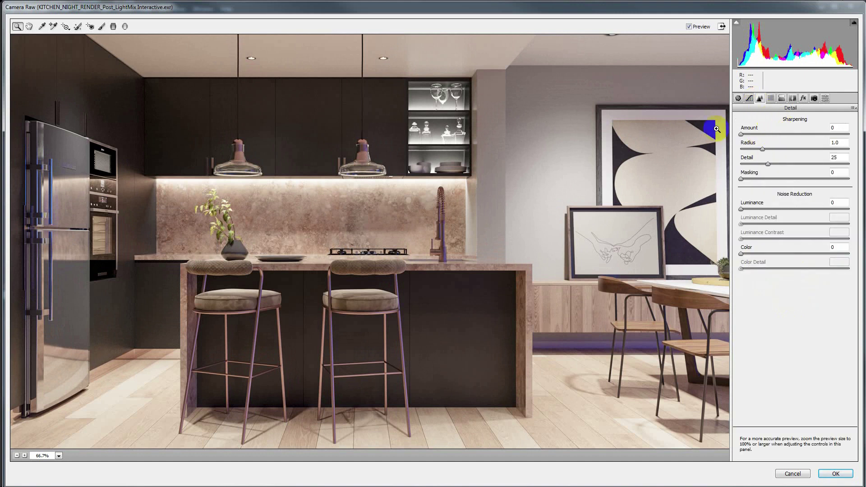
Raise sharpening Masking to 95 while viewing the edge mask, then increase the Amount.
click(710, 116)
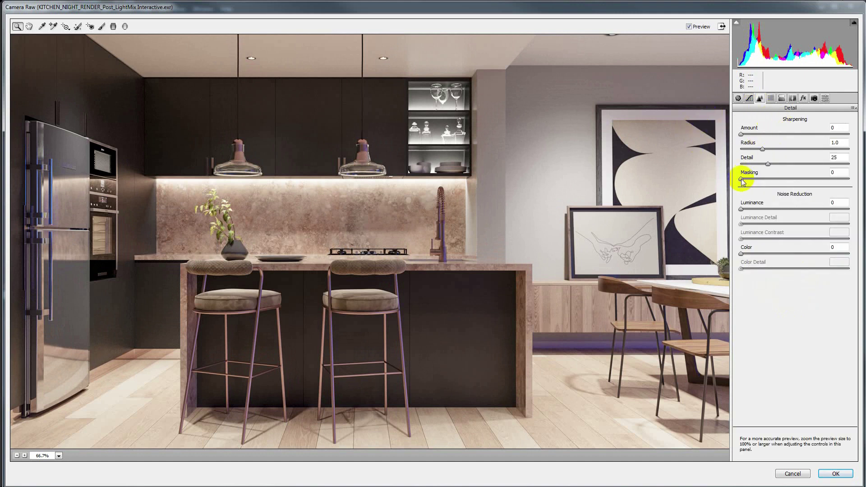
drag(742, 180, 736, 179)
drag(741, 179, 766, 178)
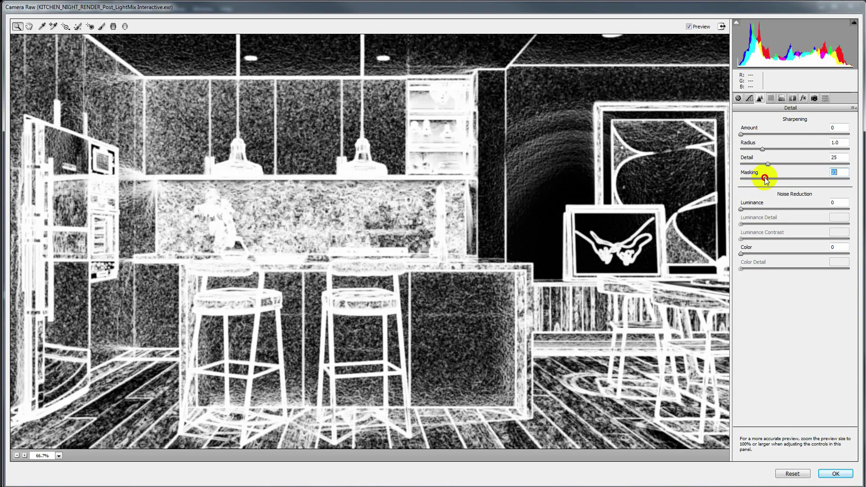
drag(766, 179, 737, 181)
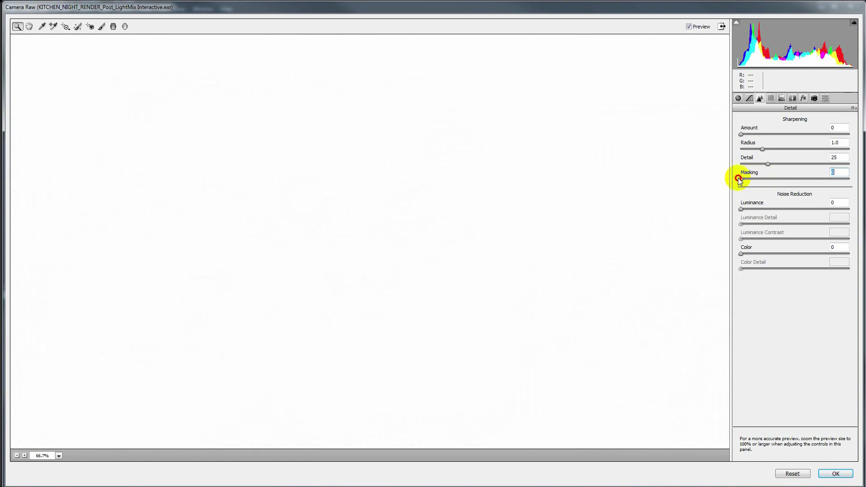
mouse_move(738, 179)
mouse_down()
mouse_move(841, 178)
mouse_move(767, 177)
mouse_move(790, 180)
mouse_up()
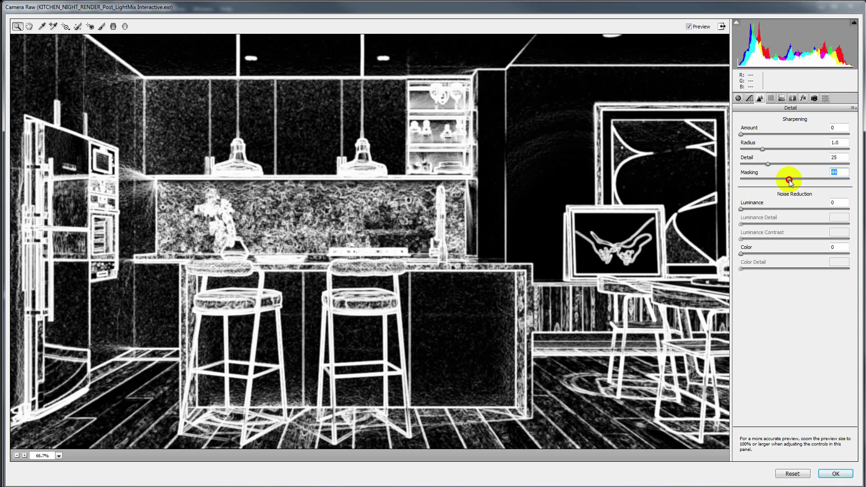
drag(789, 181, 792, 181)
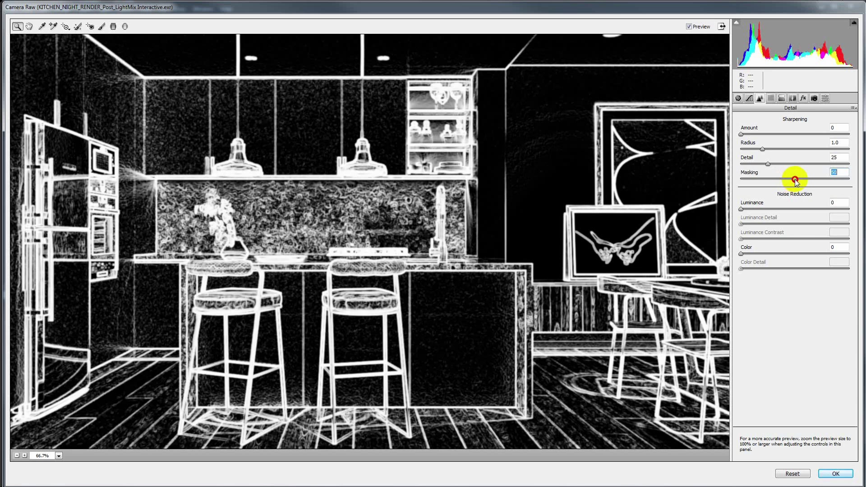
drag(792, 181, 843, 177)
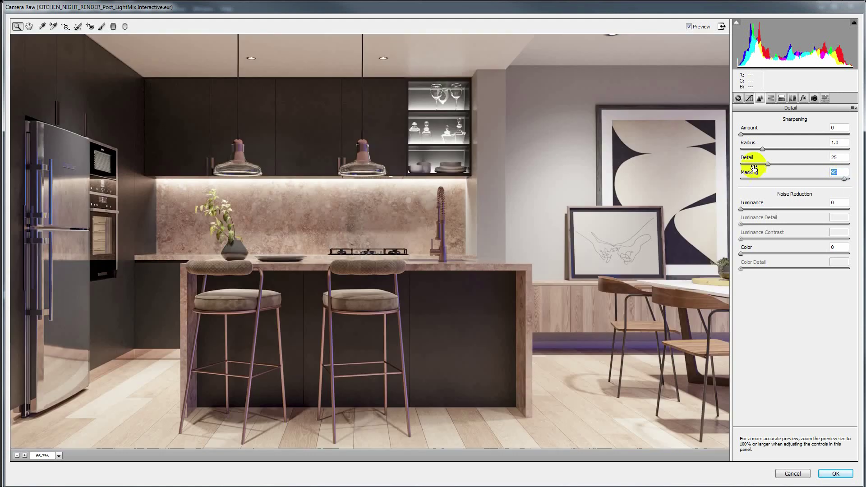
mouse_move(740, 134)
mouse_down()
mouse_move(837, 134)
mouse_move(745, 130)
mouse_move(792, 134)
mouse_move(741, 138)
mouse_move(808, 147)
mouse_move(721, 154)
mouse_move(861, 147)
mouse_move(746, 141)
mouse_move(844, 145)
mouse_move(753, 171)
mouse_move(843, 162)
mouse_move(753, 163)
mouse_move(845, 164)
mouse_up()
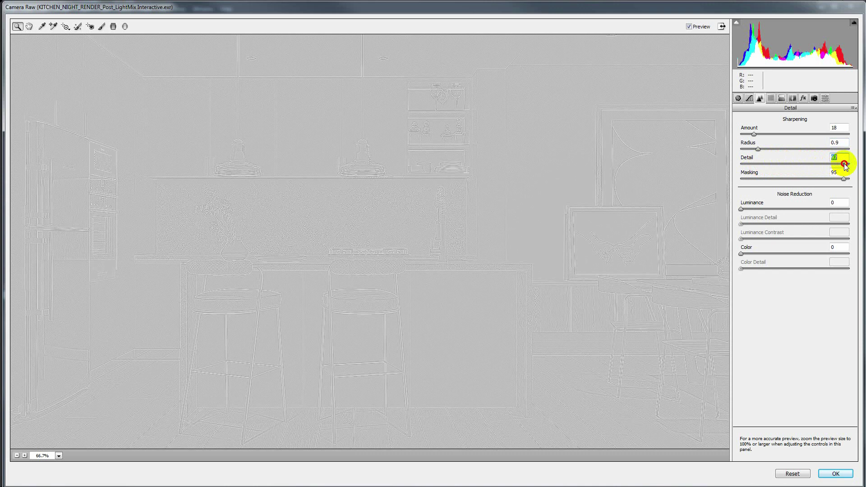
Set sharpening Detail to 0, then zoom in and toggle Preview to compare before and after.
drag(844, 165, 731, 166)
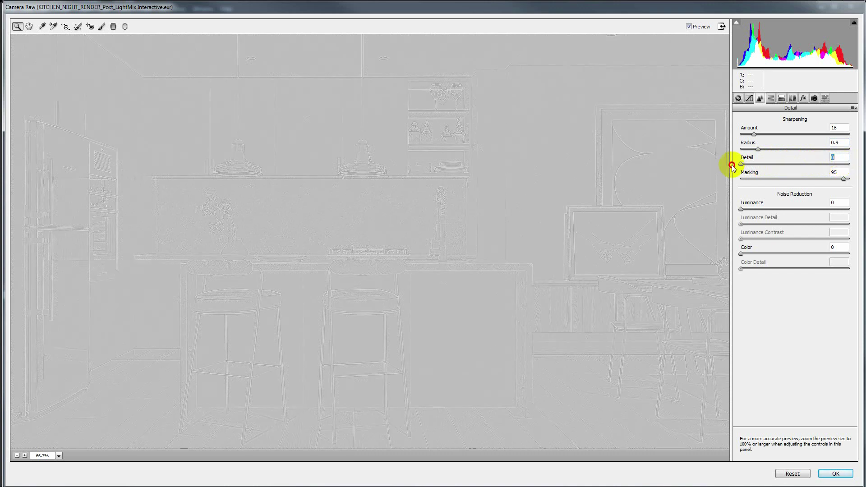
drag(731, 166, 731, 166)
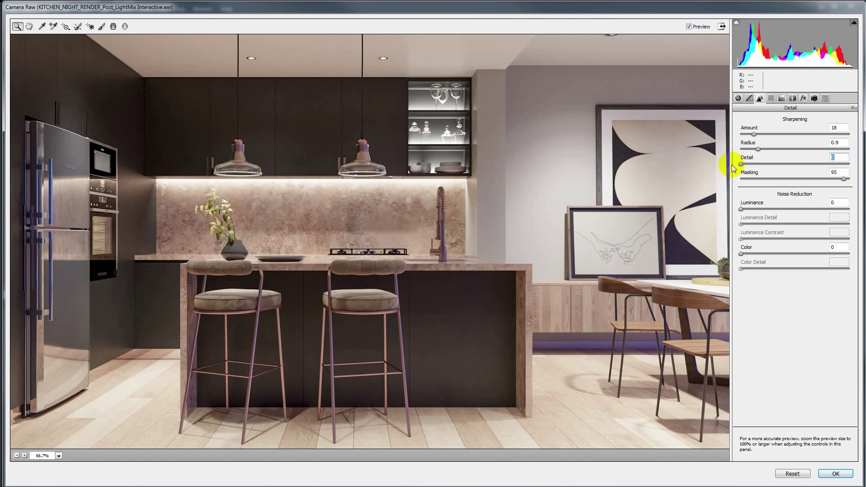
click(686, 21)
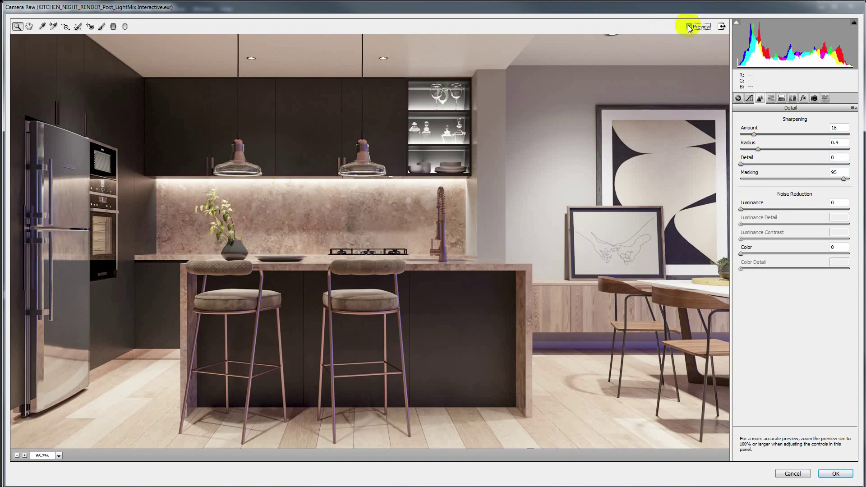
click(24, 456)
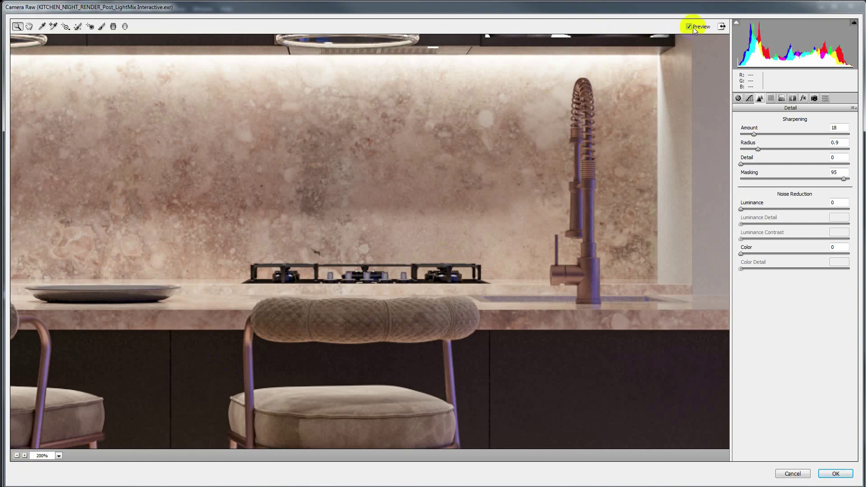
click(691, 27)
click(690, 28)
key(ctrl+0)
click(770, 98)
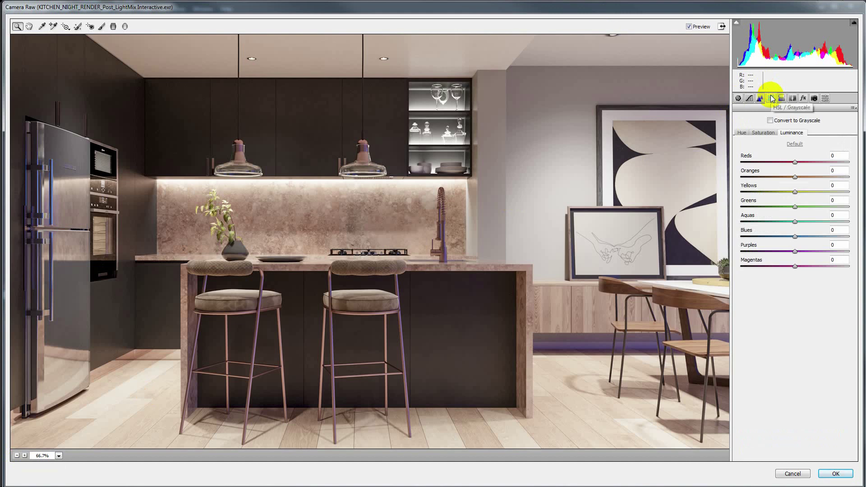
Darken the reds' luminance to -15 in the HSL adjustments.
click(742, 132)
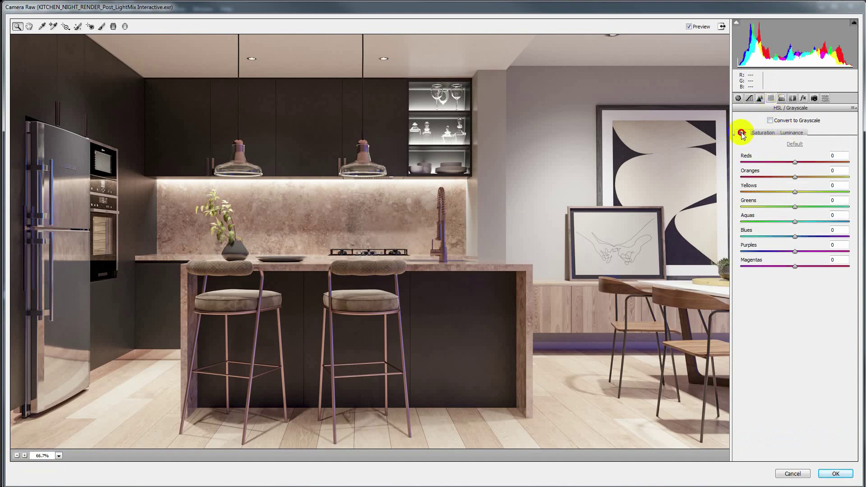
click(794, 134)
mouse_move(795, 162)
mouse_down()
mouse_move(787, 163)
mouse_move(812, 169)
mouse_move(745, 170)
mouse_move(837, 170)
mouse_move(793, 174)
mouse_up()
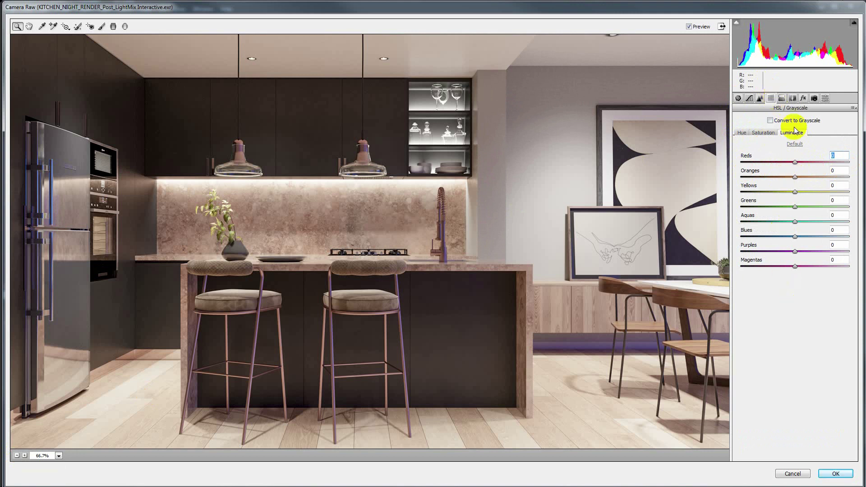
Split-tone the shadows blue: hue 213, saturation 37, balance -19.
click(782, 98)
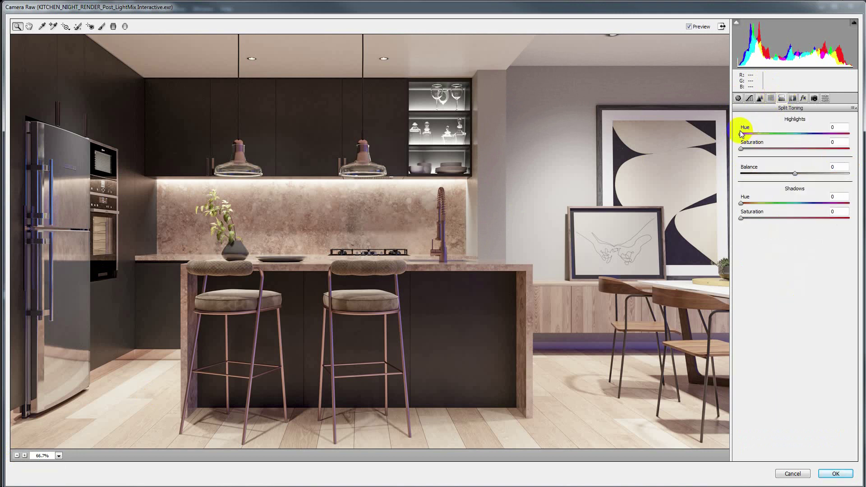
drag(740, 134, 740, 134)
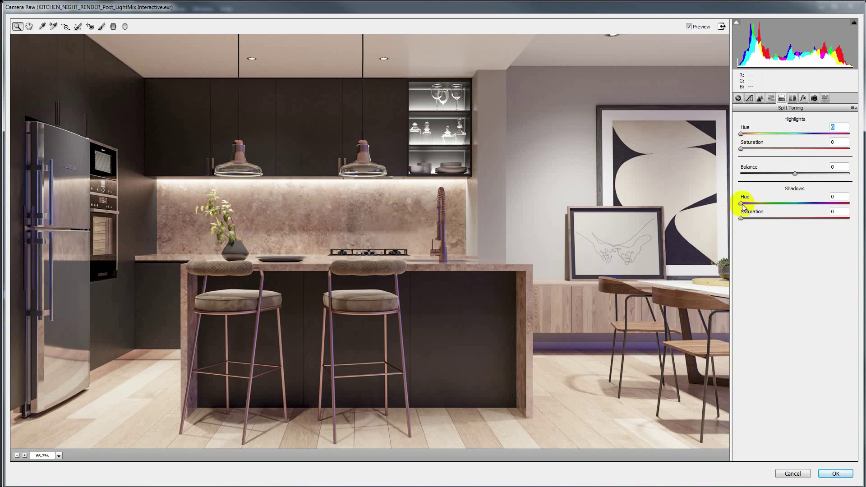
drag(741, 203, 804, 203)
mouse_move(794, 173)
mouse_down()
mouse_move(761, 175)
mouse_move(784, 174)
mouse_up()
mouse_move(741, 218)
mouse_down()
mouse_move(780, 218)
mouse_move(754, 220)
mouse_up()
click(793, 98)
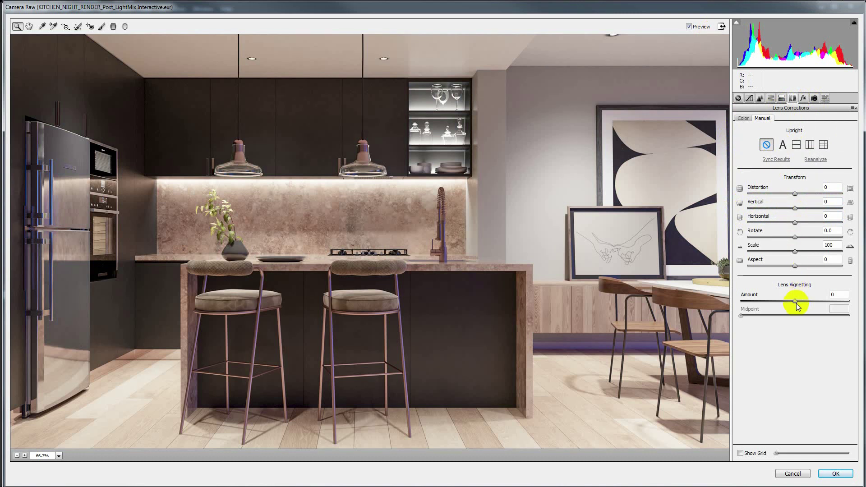
Set the manual Lens Vignetting Amount to -26 to darken the corners.
mouse_move(797, 302)
mouse_down()
mouse_move(781, 301)
mouse_move(794, 304)
mouse_up()
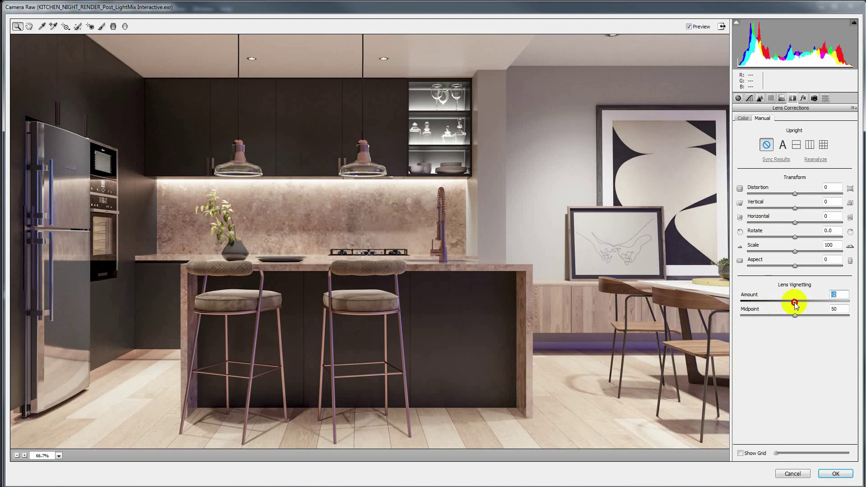
click(741, 98)
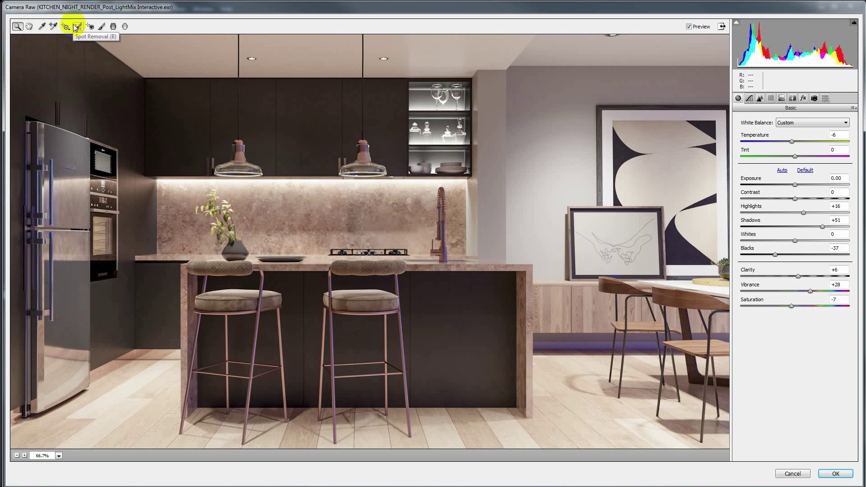
click(42, 26)
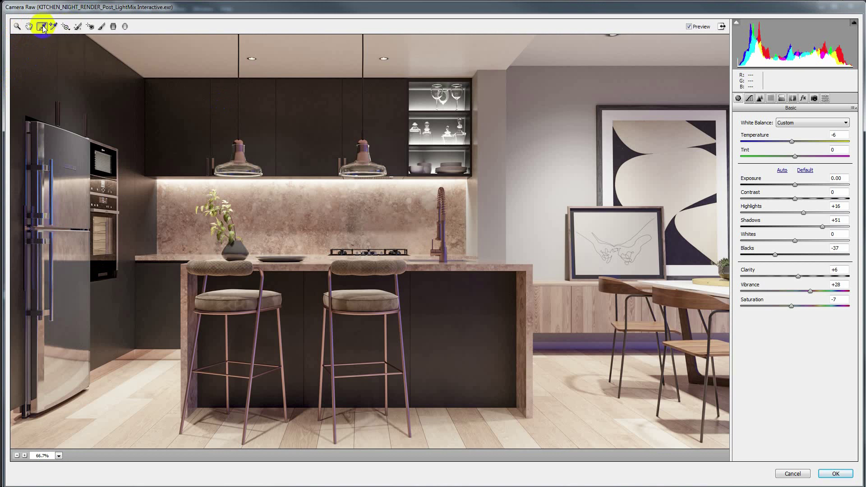
click(295, 136)
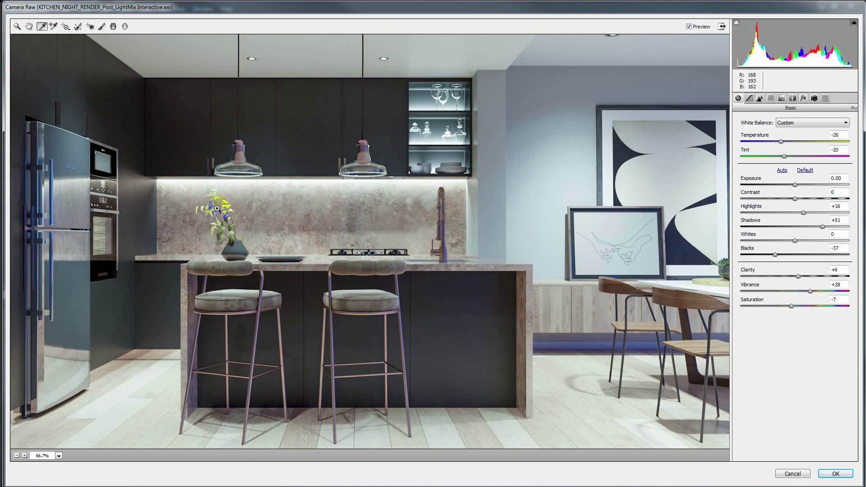
click(217, 208)
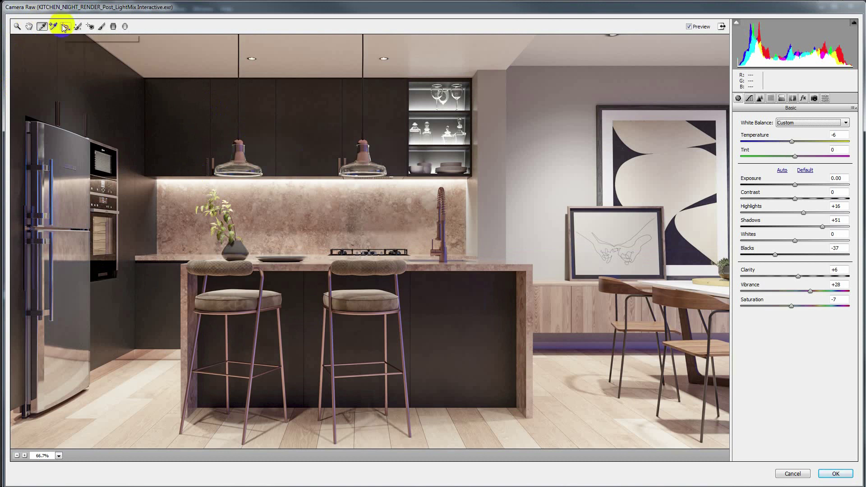
Draw a radial filter over the kitchen island, applied inside, with Temperature reset to 0.
click(126, 27)
mouse_move(280, 151)
mouse_down()
mouse_move(413, 236)
mouse_move(384, 258)
mouse_move(343, 249)
mouse_up()
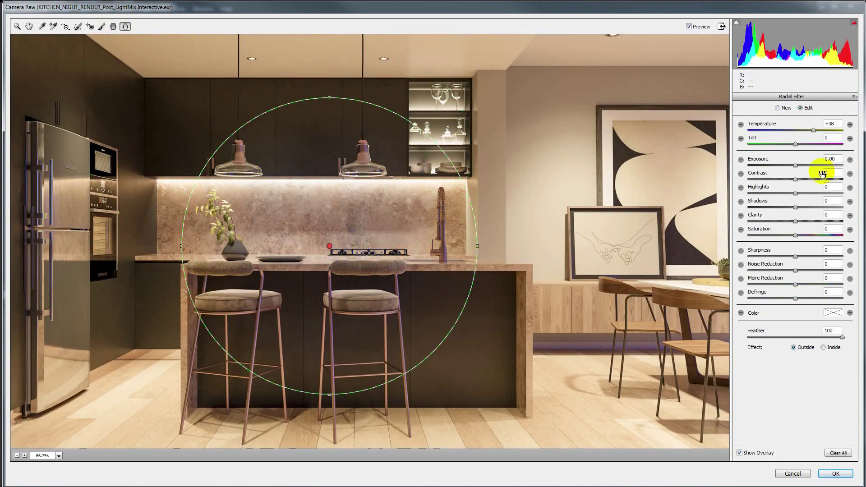
mouse_move(813, 129)
mouse_down()
mouse_move(766, 131)
mouse_move(842, 130)
mouse_move(742, 130)
mouse_move(831, 128)
mouse_move(763, 128)
mouse_move(819, 129)
mouse_move(776, 130)
mouse_up()
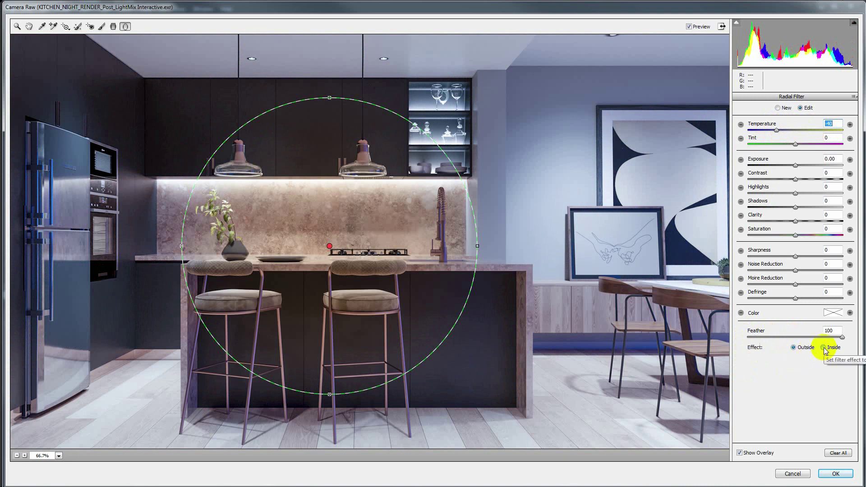
click(824, 348)
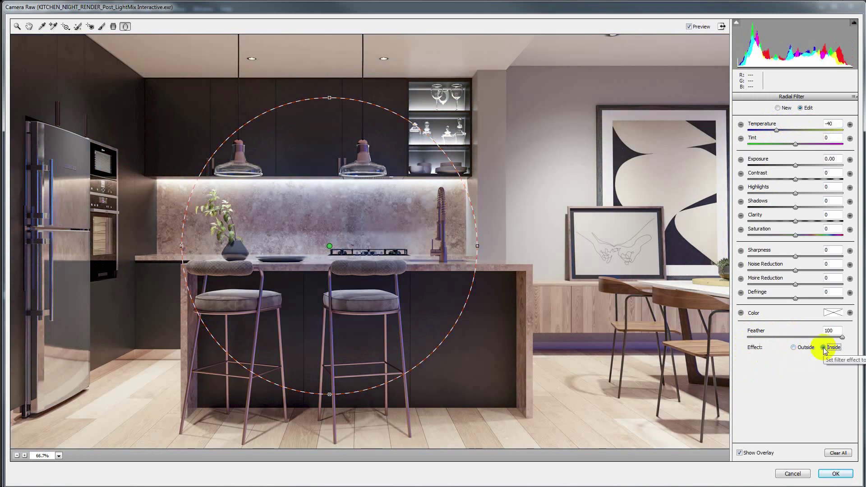
double_click(811, 129)
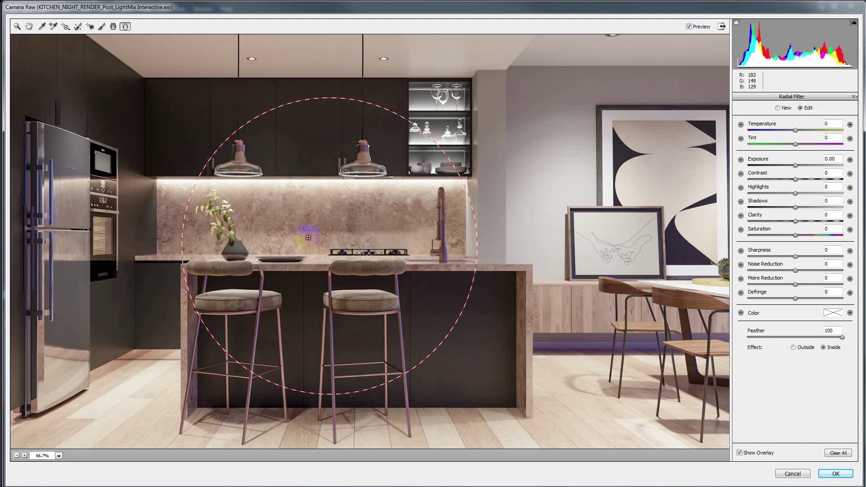
At 50% zoom, reshape the radial filter into a wide ellipse over the upper cabinets and ceiling.
drag(307, 238, 171, 154)
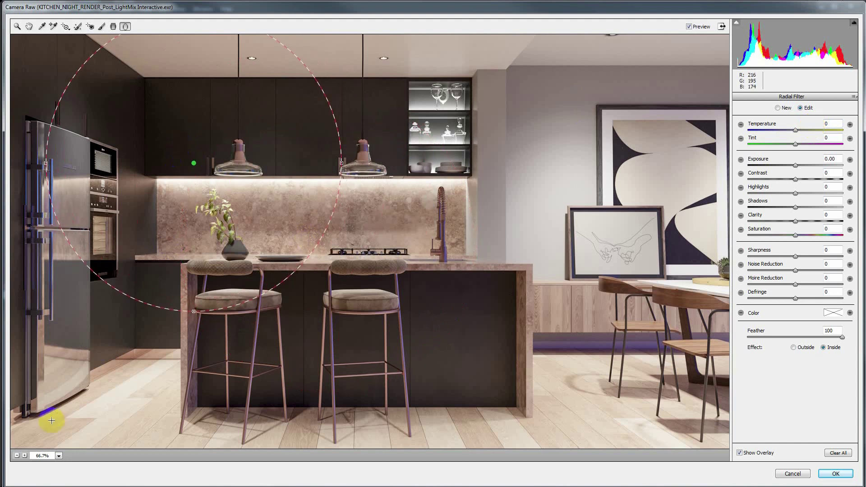
click(17, 455)
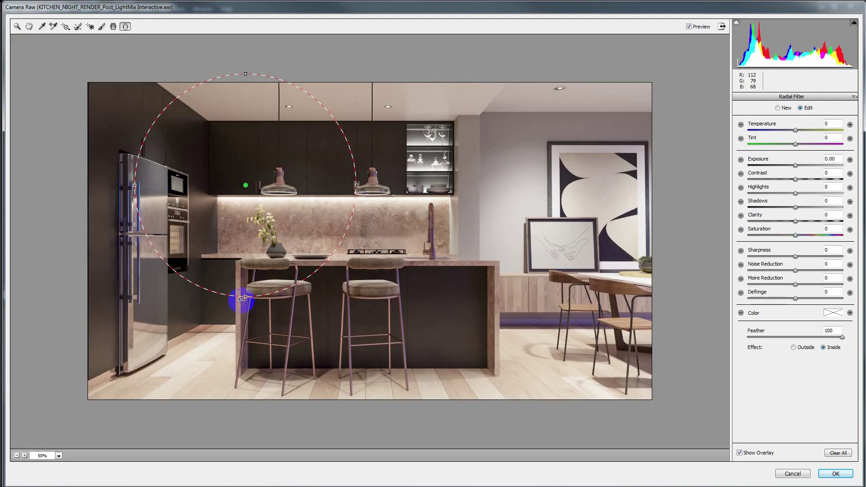
drag(243, 298, 229, 241)
drag(232, 164, 189, 119)
drag(402, 144, 349, 135)
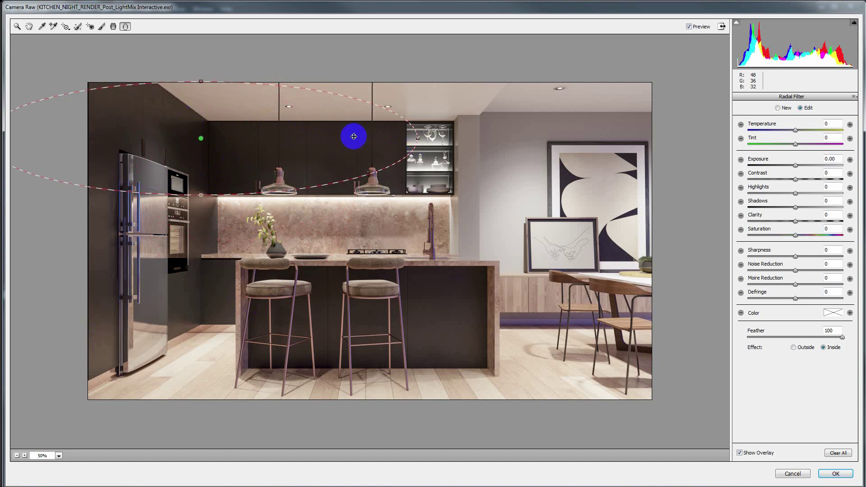
Give the ellipse Exposure +0.50 and Feather 100, and tilt it slightly.
drag(794, 165, 800, 166)
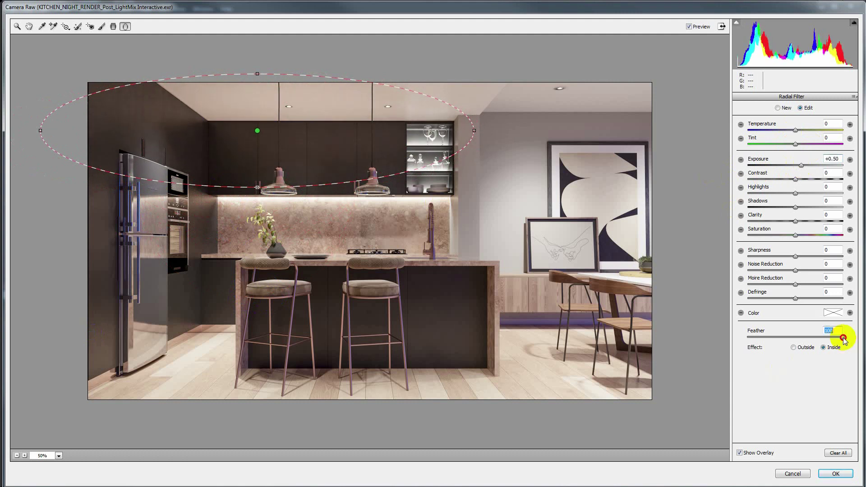
mouse_move(841, 337)
mouse_down()
mouse_move(715, 338)
mouse_move(862, 340)
mouse_up()
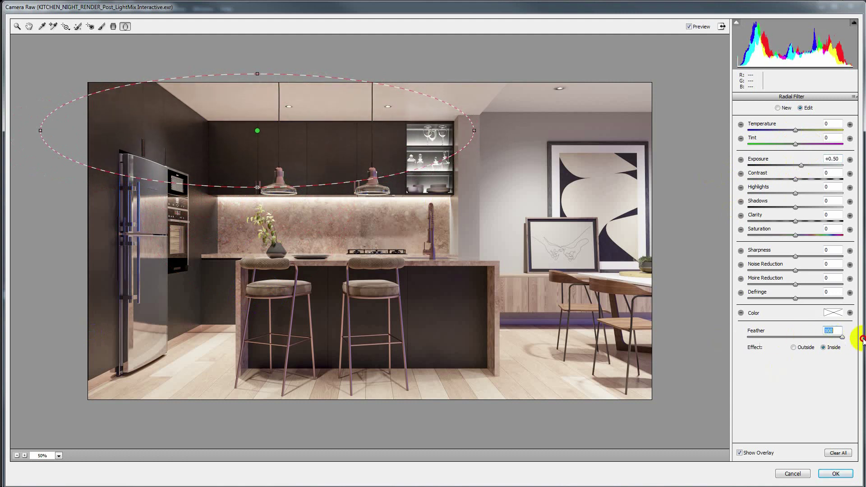
drag(789, 339, 709, 338)
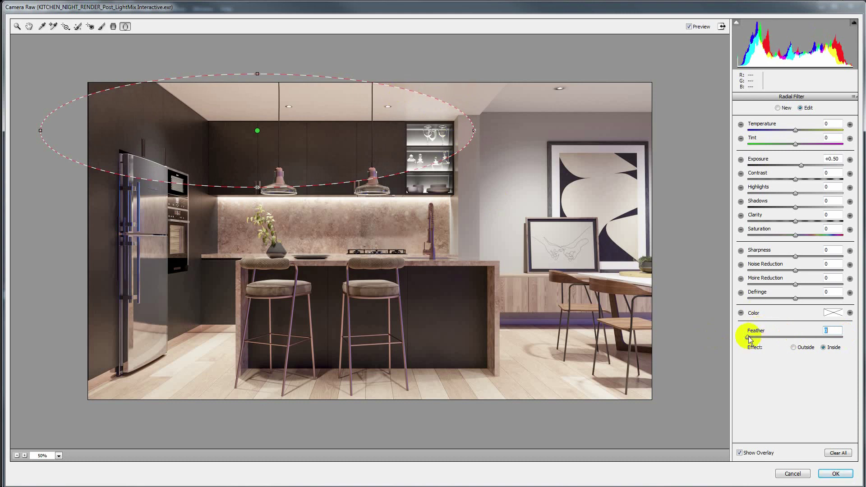
drag(749, 338, 857, 338)
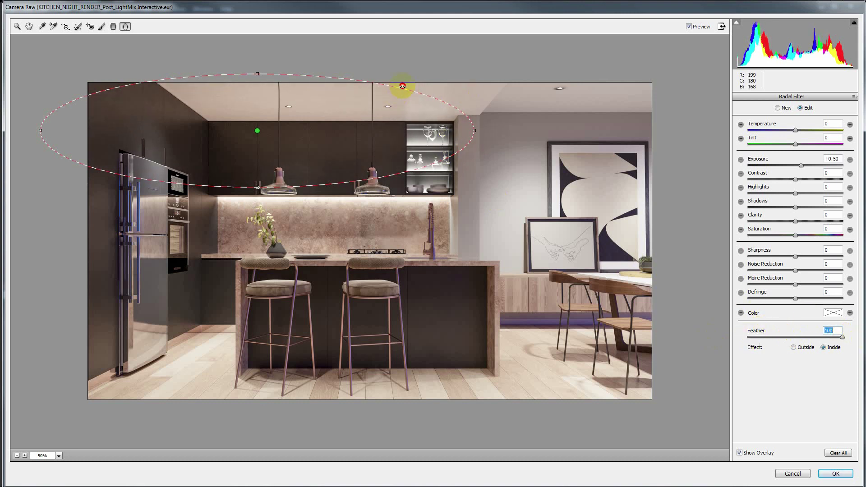
drag(402, 85, 425, 101)
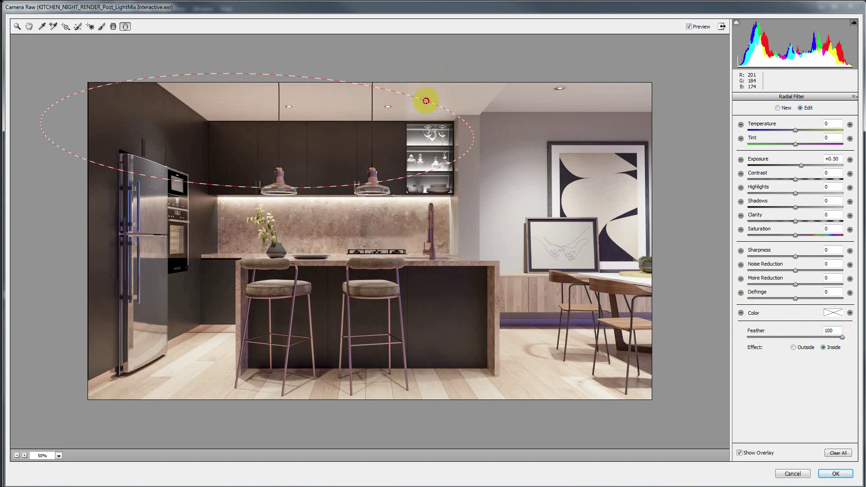
Add a graduated filter from the bottom-left corner toward the island with a slightly lowered exposure boost.
click(113, 26)
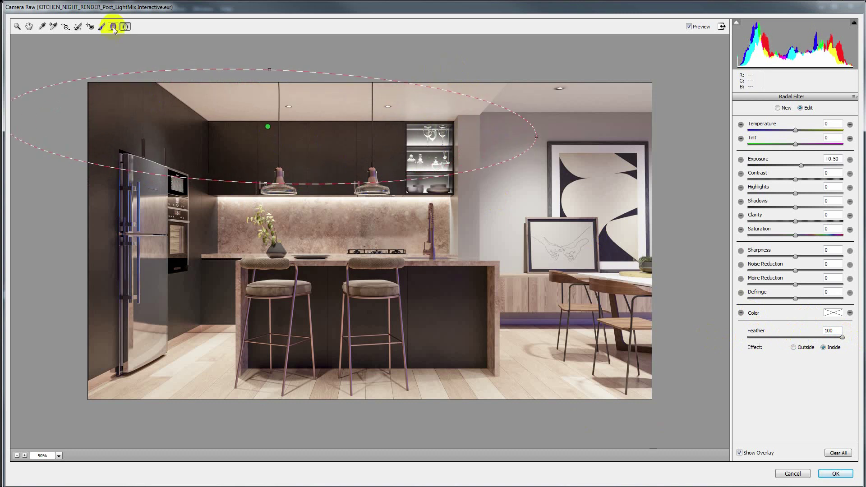
mouse_move(85, 399)
mouse_down()
mouse_move(335, 246)
mouse_move(345, 217)
mouse_up()
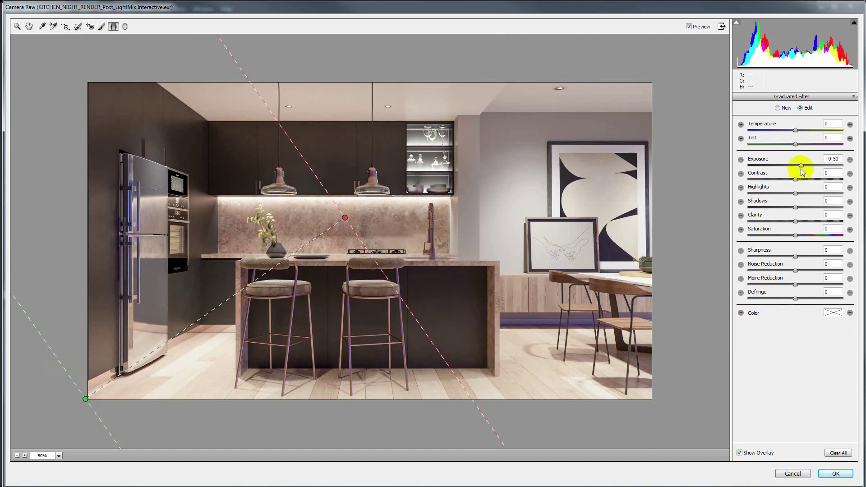
drag(801, 166, 803, 170)
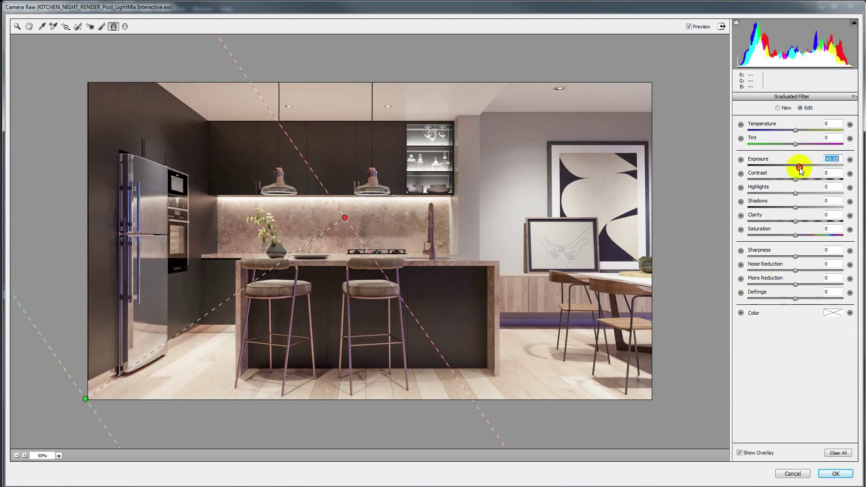
click(101, 27)
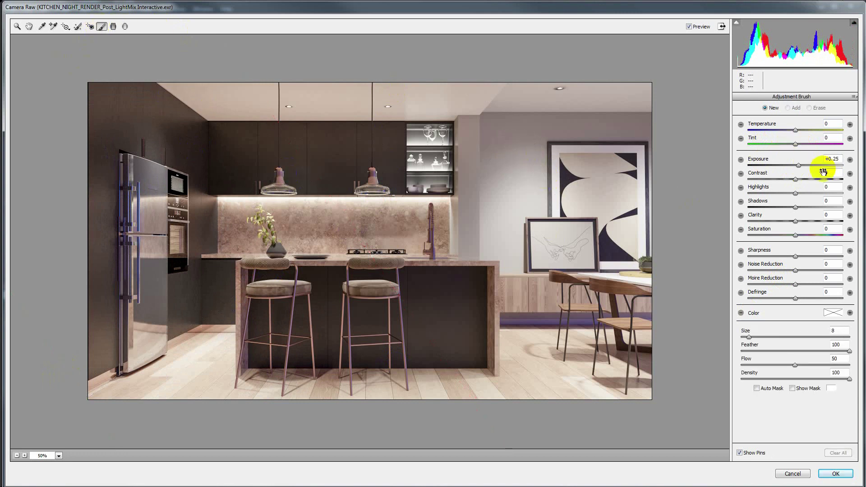
Set brush Exposure to +0.55 and paint across the wall next to the framed art.
drag(798, 166, 801, 165)
mouse_move(526, 138)
mouse_down()
mouse_move(516, 139)
mouse_move(624, 82)
mouse_move(626, 130)
mouse_move(615, 147)
mouse_up()
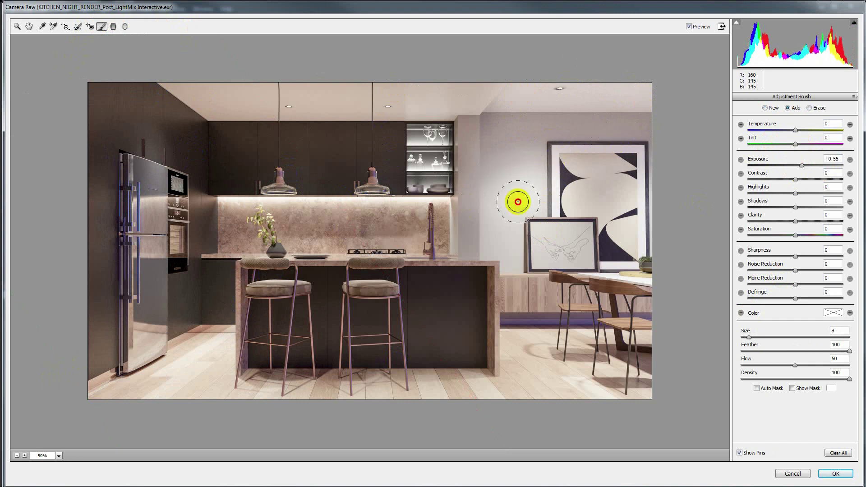